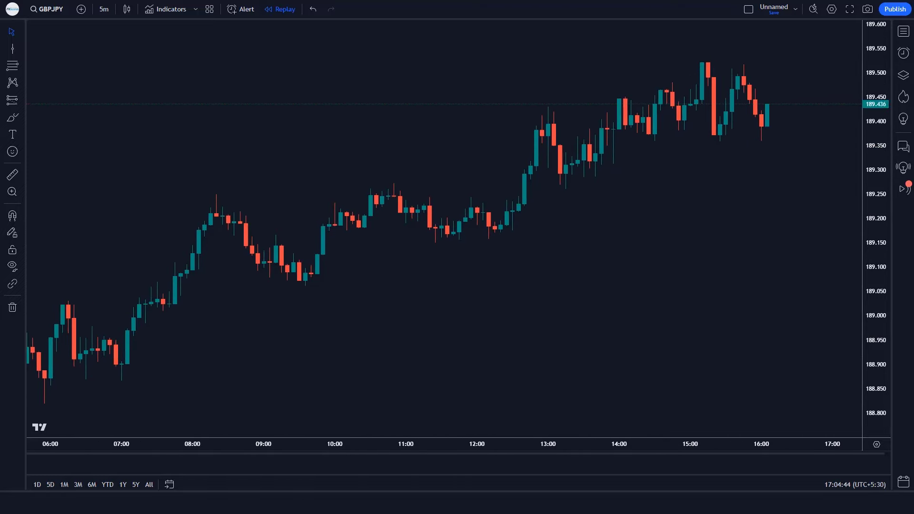
- Add the top-listed community Trend Trader Strategy indicator to the GBPJPY chart
{"action": "key", "text": "slash"}
{"action": "type", "text": "Trend Trader Strategy"}
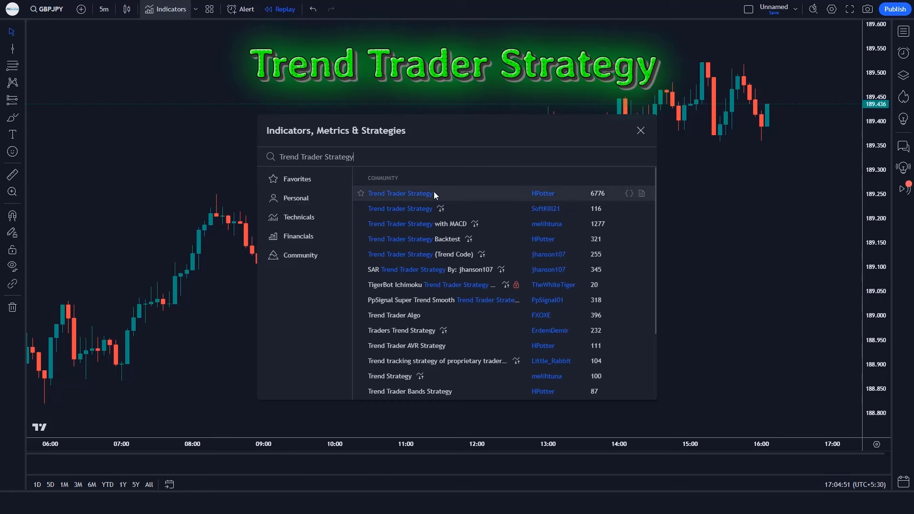
{"action": "left_click", "coordinate": [409, 192]}
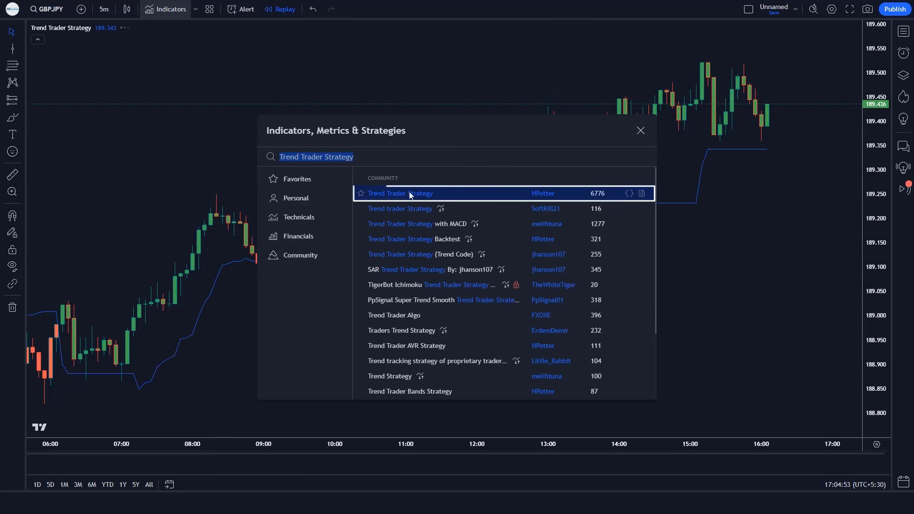
{"action": "left_click", "coordinate": [640, 131]}
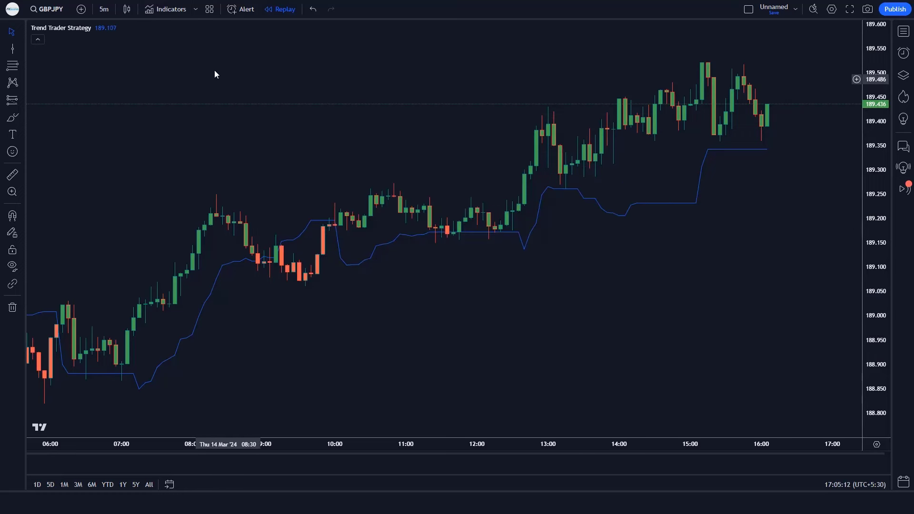
- Search for SwingArm ATR and add the SwingArm ATR Trend Indicator to the GBPJPY chart
{"action": "key", "text": "/"}
{"action": "type", "text": "SwingArm ATR"}
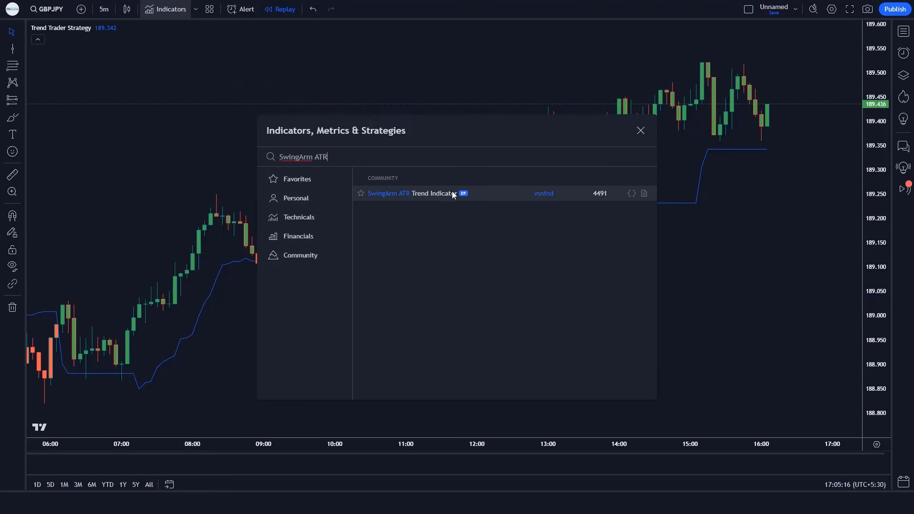
{"action": "left_click", "coordinate": [430, 192]}
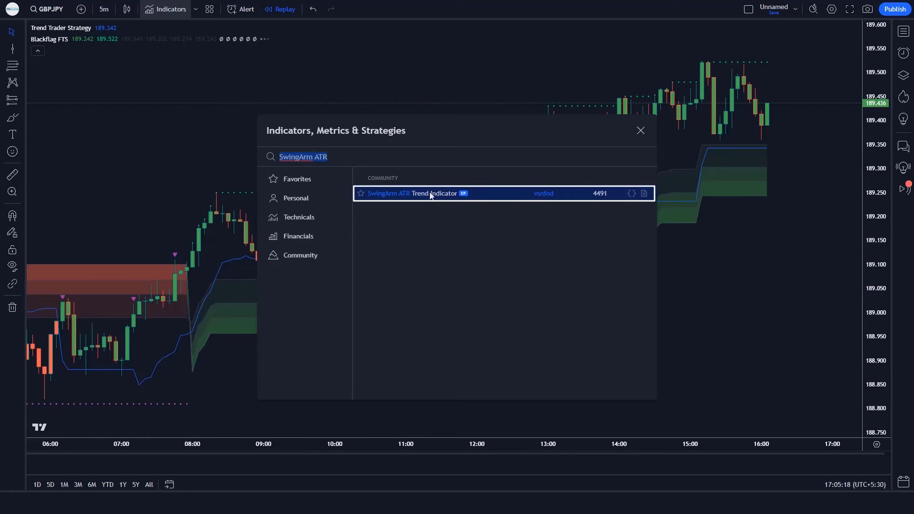
{"action": "left_click", "coordinate": [641, 131]}
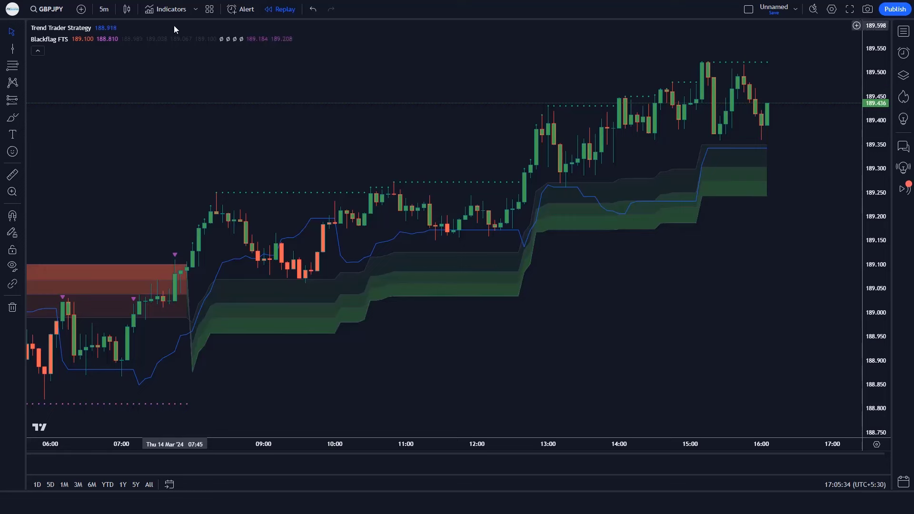
- Find the community Donchian Trend Ribbon indicator and add it to the chart
{"action": "left_click", "coordinate": [164, 7]}
{"action": "type", "text": "Donchian Trend Ribbon"}
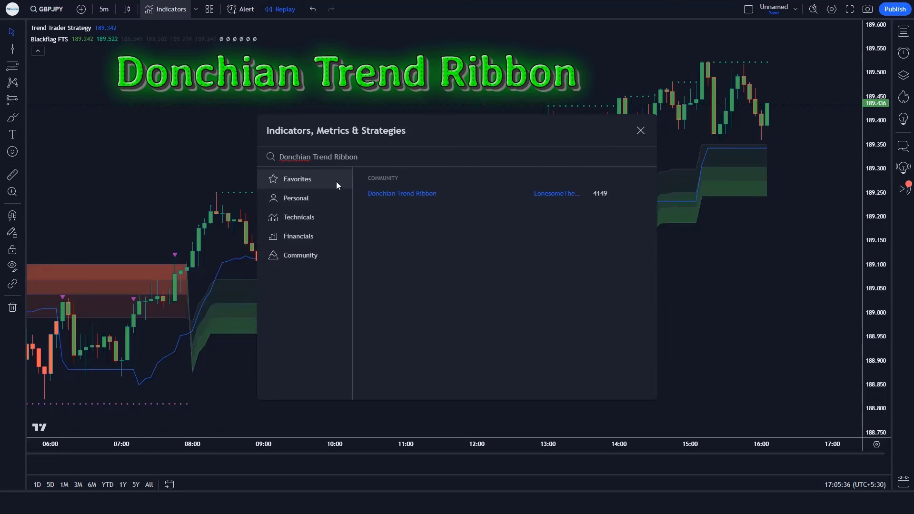
{"action": "left_click", "coordinate": [393, 196]}
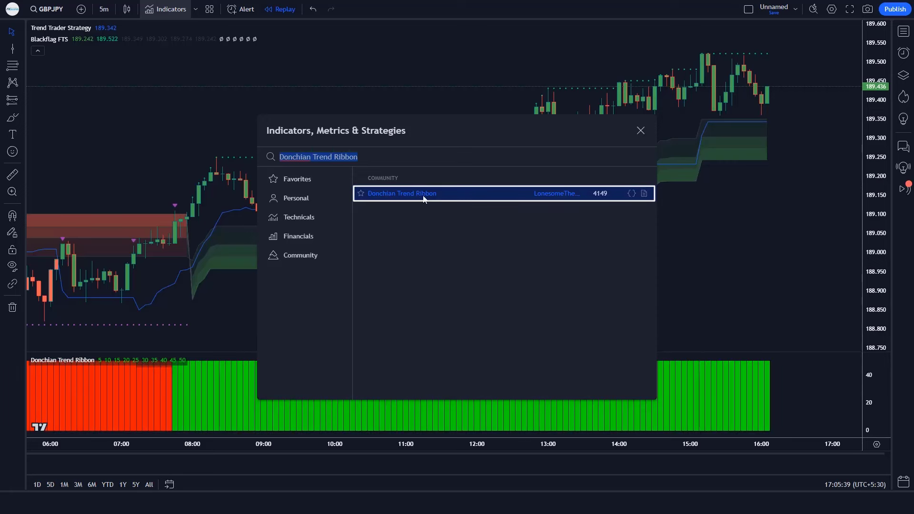
{"action": "left_click", "coordinate": [640, 131]}
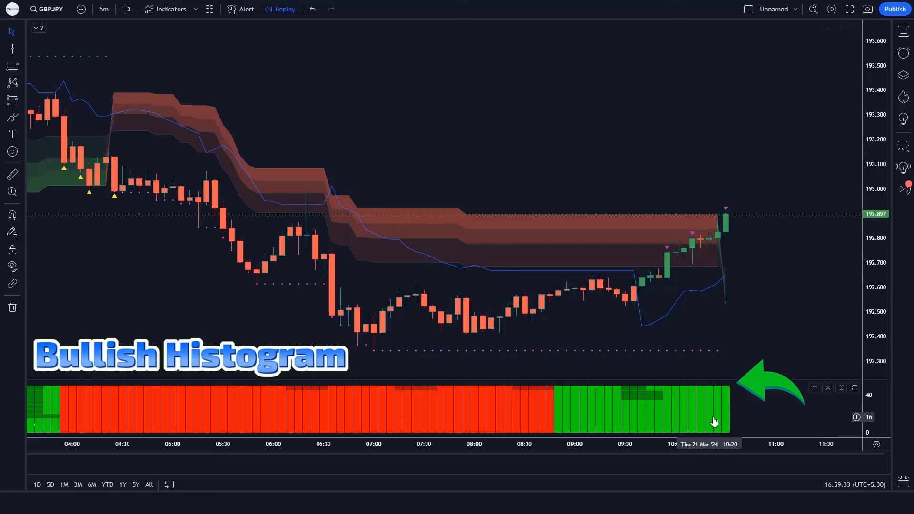
- Draw a long position at about 192.897 with stop at 192.650 and risk/reward about 1.55, and fit its end to the candle reaching the target
{"action": "left_click", "coordinate": [725, 215]}
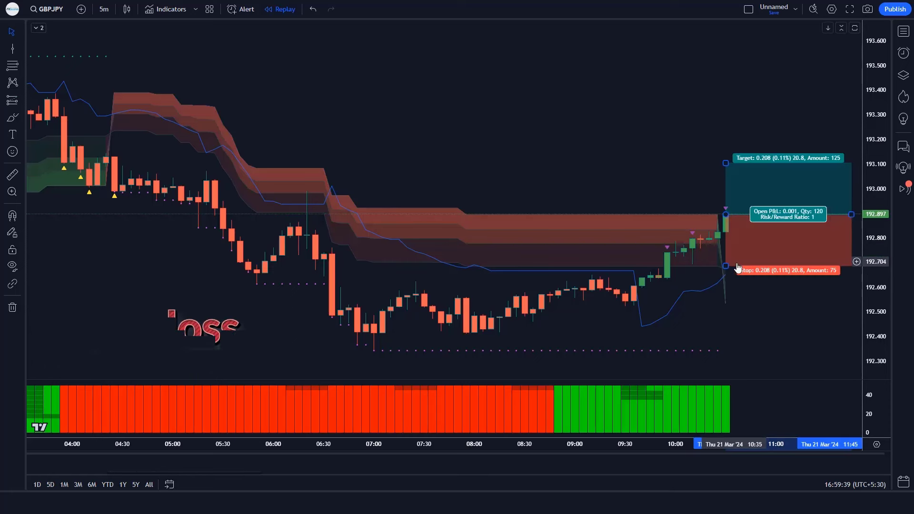
{"action": "left_click_drag", "start_coordinate": [726, 264], "coordinate": [742, 271]}
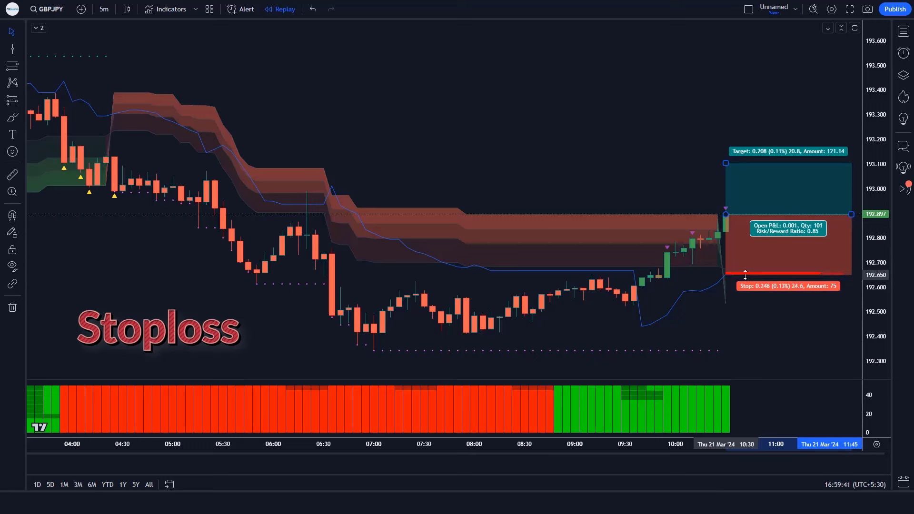
{"action": "left_click_drag", "start_coordinate": [745, 275], "coordinate": [746, 275]}
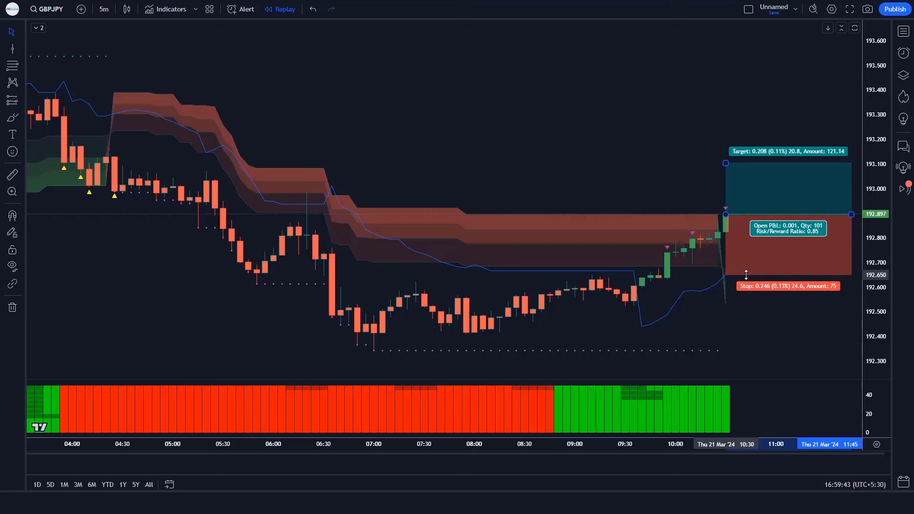
{"action": "left_click_drag", "start_coordinate": [726, 163], "coordinate": [720, 117]}
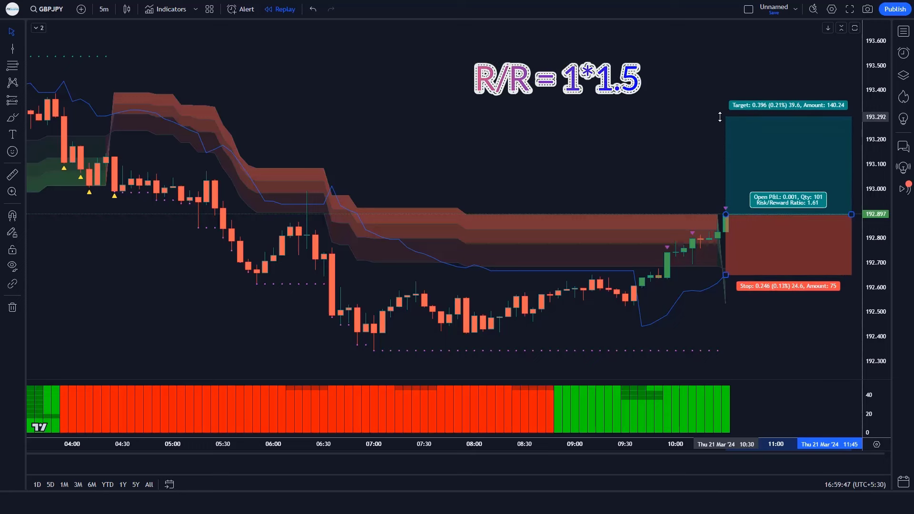
{"action": "left_click", "coordinate": [633, 121]}
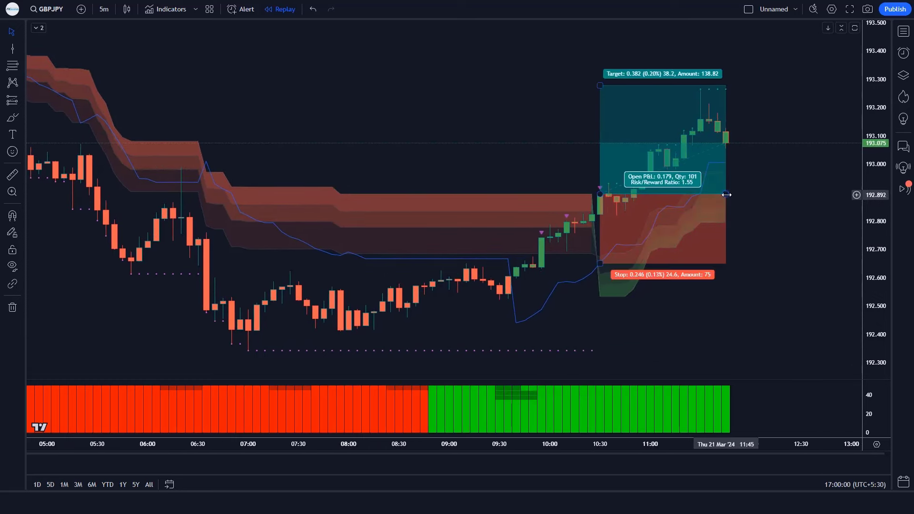
{"action": "left_click_drag", "start_coordinate": [726, 194], "coordinate": [860, 195]}
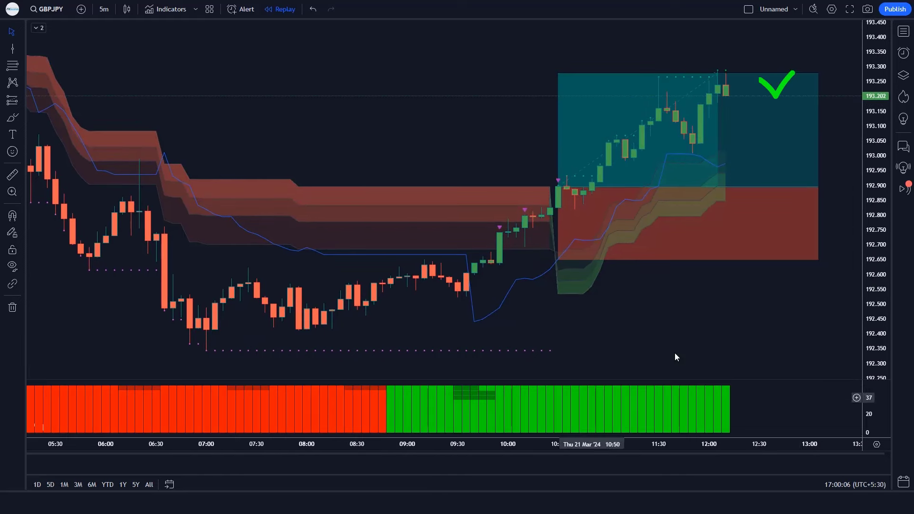
{"action": "left_click_drag", "start_coordinate": [818, 186], "coordinate": [726, 191]}
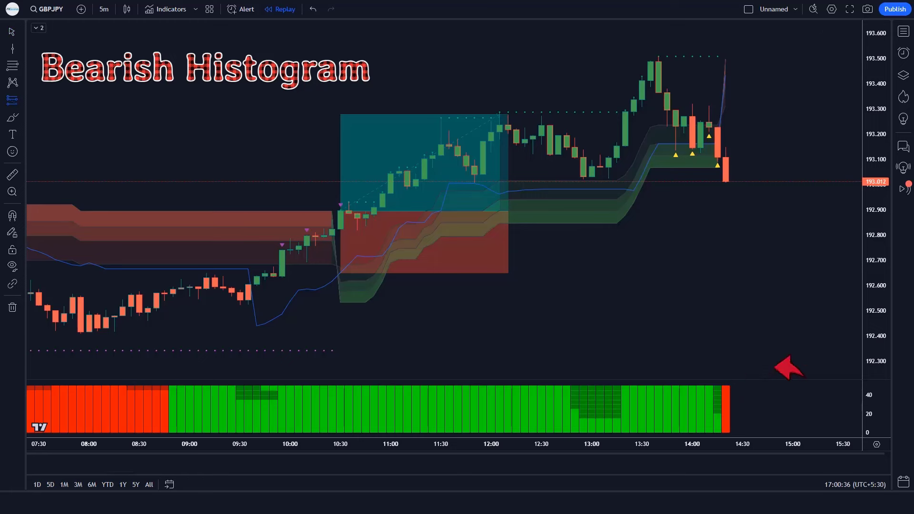
- Draw a short position at 193.019 on the latest bearish candle with stop at 193.434 and target at 192.383
{"action": "left_click", "coordinate": [725, 180]}
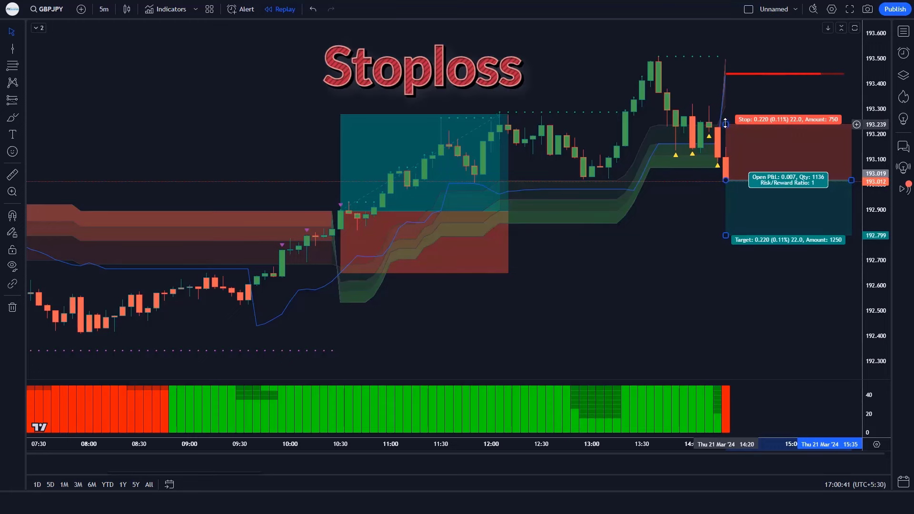
{"action": "left_click_drag", "start_coordinate": [725, 124], "coordinate": [748, 80]}
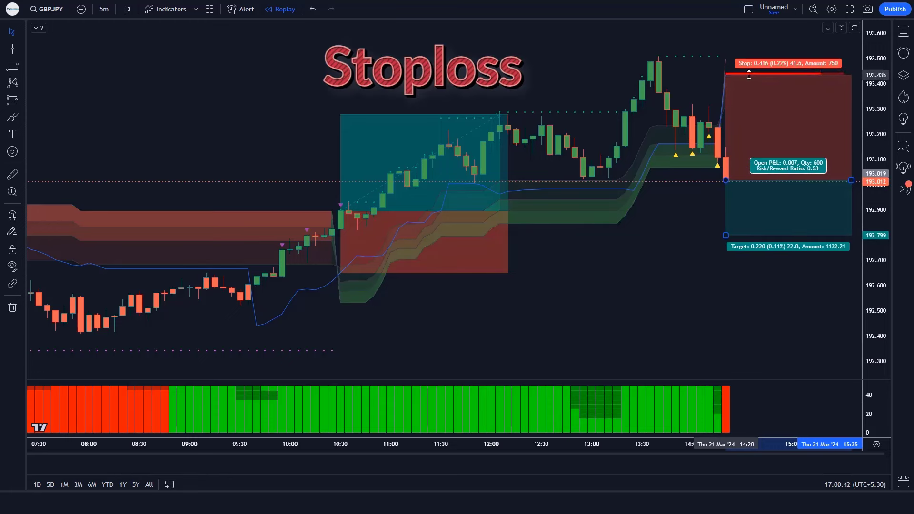
{"action": "left_click_drag", "start_coordinate": [725, 235], "coordinate": [723, 315]}
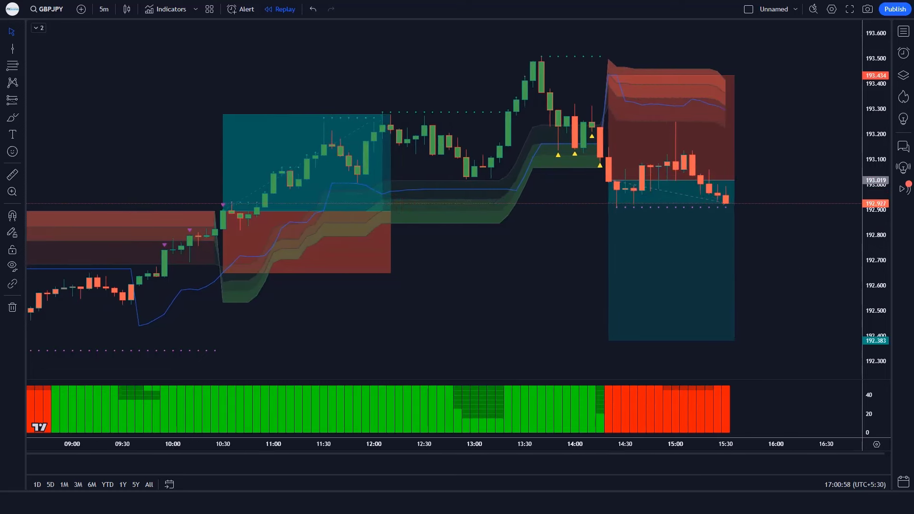
- Extend the 193.019 short position forward twice as the replay advances, and trim its end back
{"action": "left_click_drag", "start_coordinate": [735, 181], "coordinate": [860, 181]}
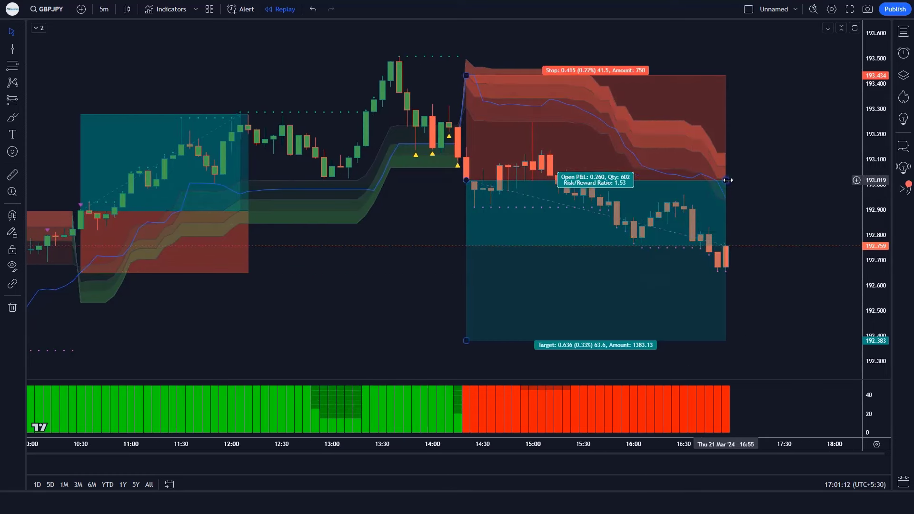
{"action": "left_click_drag", "start_coordinate": [724, 179], "coordinate": [860, 180]}
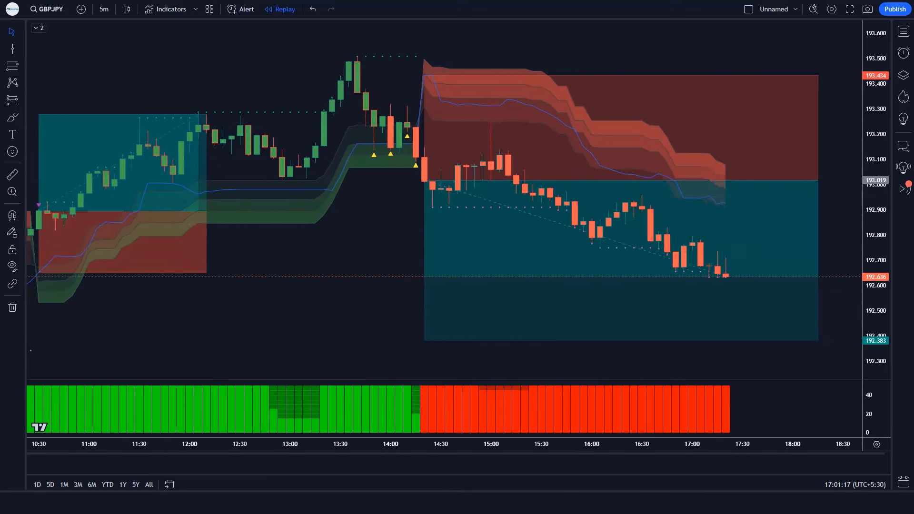
{"action": "left_click_drag", "start_coordinate": [776, 170], "coordinate": [709, 170]}
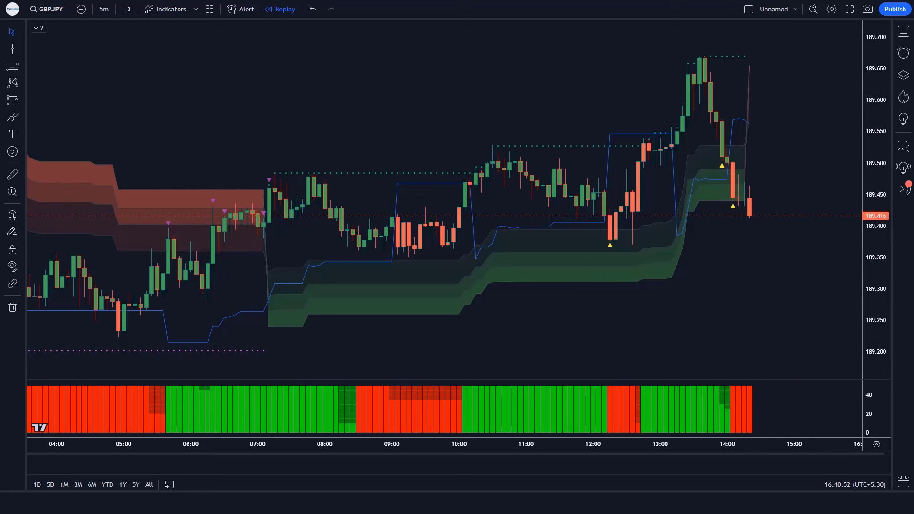
- Draw a short position at 189.417 with stop at 189.562 and target at 189.194, and shorten it to end at about 14:45
{"action": "left_click", "coordinate": [749, 216]}
{"action": "left_click_drag", "start_coordinate": [750, 160], "coordinate": [770, 124]}
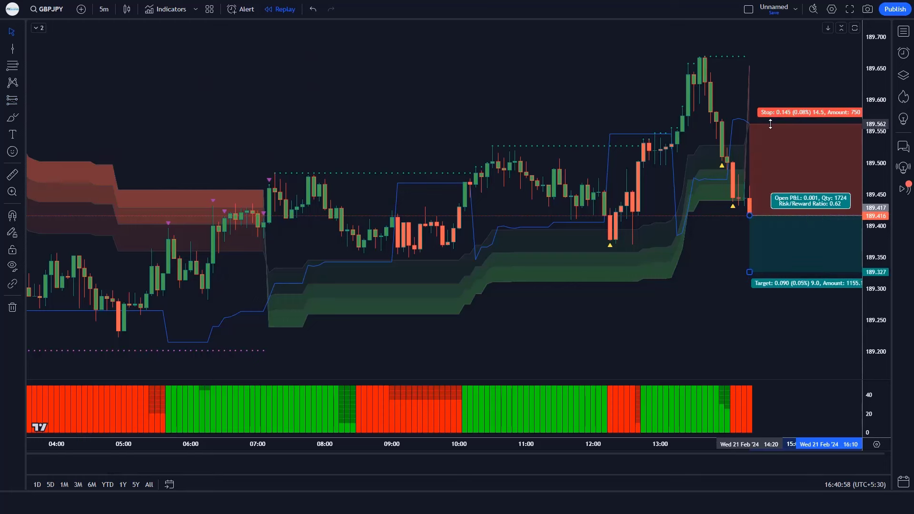
{"action": "left_click_drag", "start_coordinate": [751, 273], "coordinate": [746, 354]}
{"action": "left_click", "coordinate": [699, 326]}
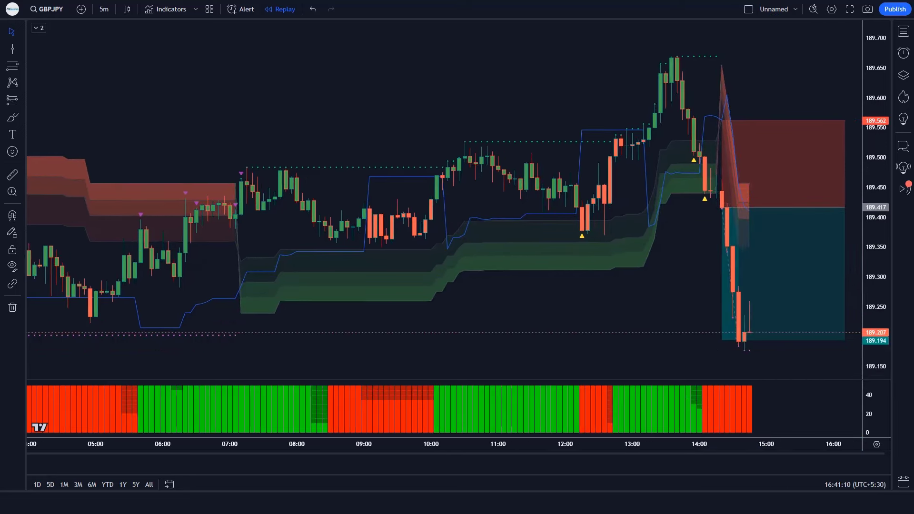
{"action": "left_click", "coordinate": [780, 228]}
{"action": "left_click_drag", "start_coordinate": [845, 207], "coordinate": [750, 218]}
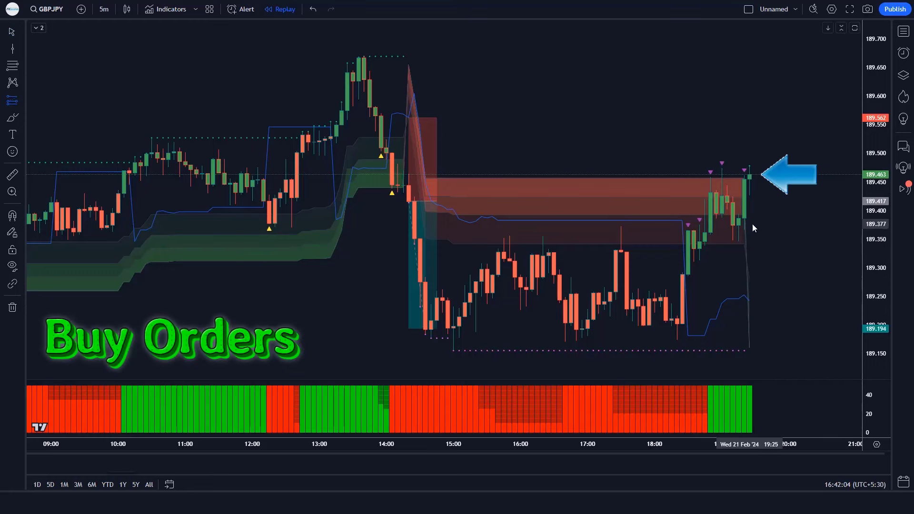
- Draw a long position at 189.463 with a 0.220 stop and a target above the visible chart, and extend it to about 22:55
{"action": "left_click", "coordinate": [750, 176]}
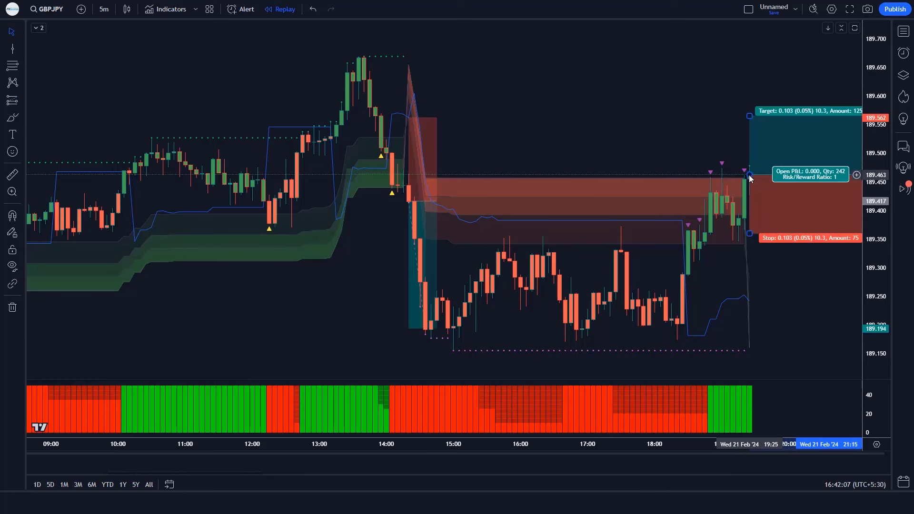
{"action": "left_click_drag", "start_coordinate": [788, 233], "coordinate": [790, 300]}
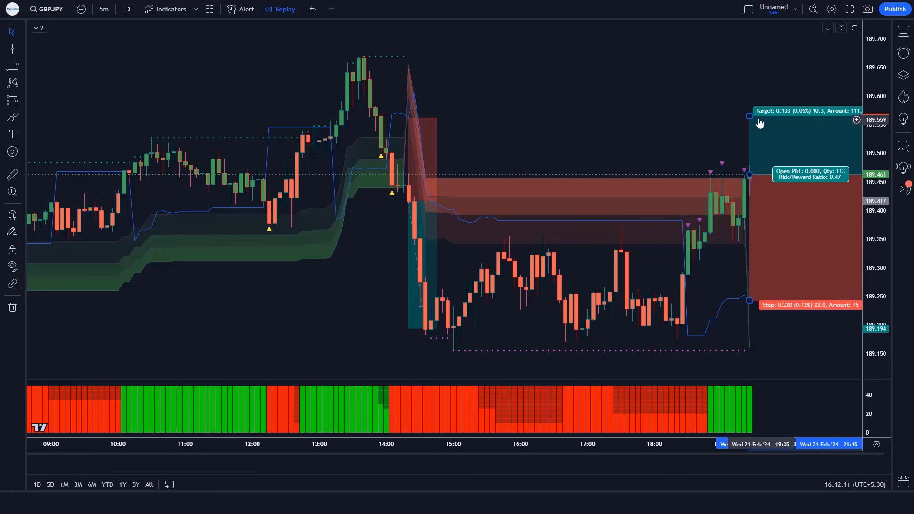
{"action": "left_click_drag", "start_coordinate": [751, 115], "coordinate": [750, 19]}
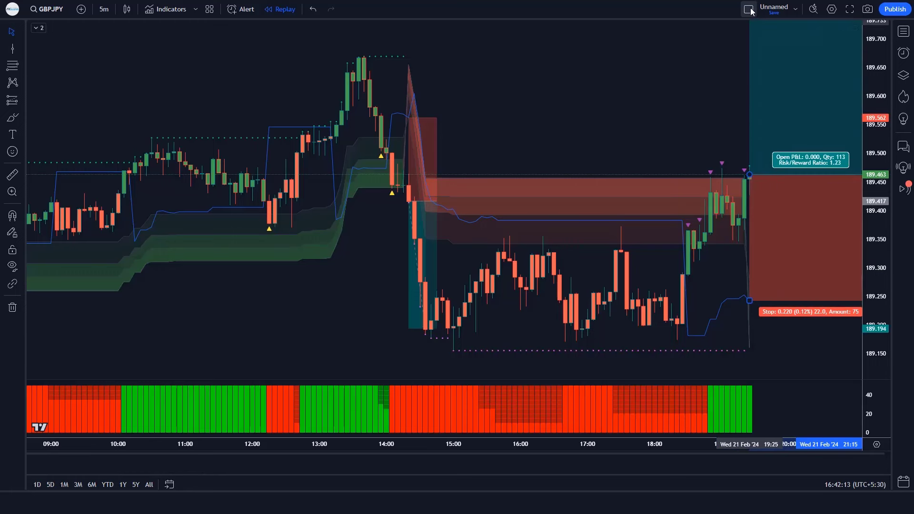
{"action": "left_click", "coordinate": [676, 92]}
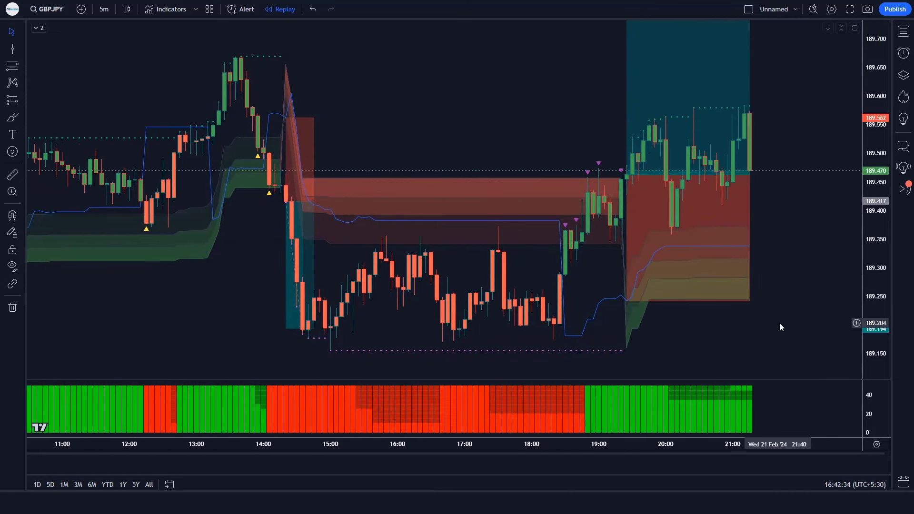
{"action": "mouse_move", "coordinate": [751, 176]}
{"action": "left_click_drag", "start_coordinate": [751, 177], "coordinate": [856, 176]}
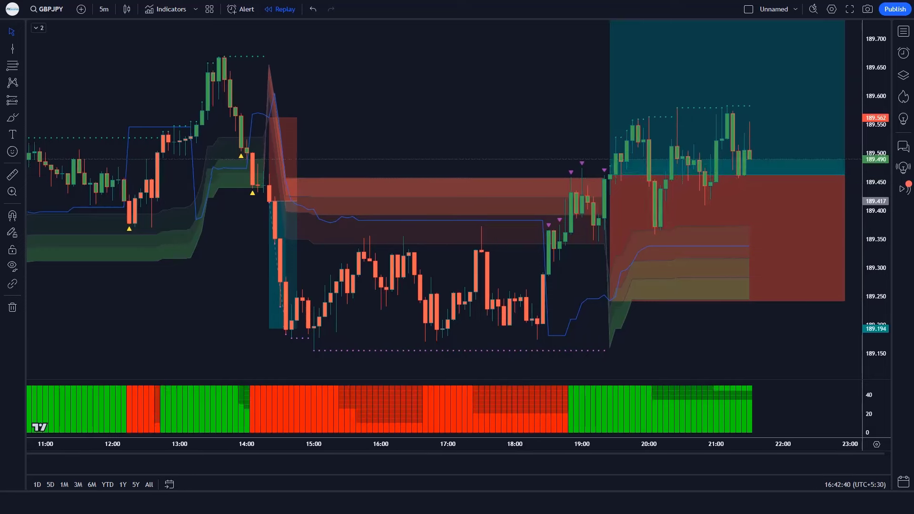
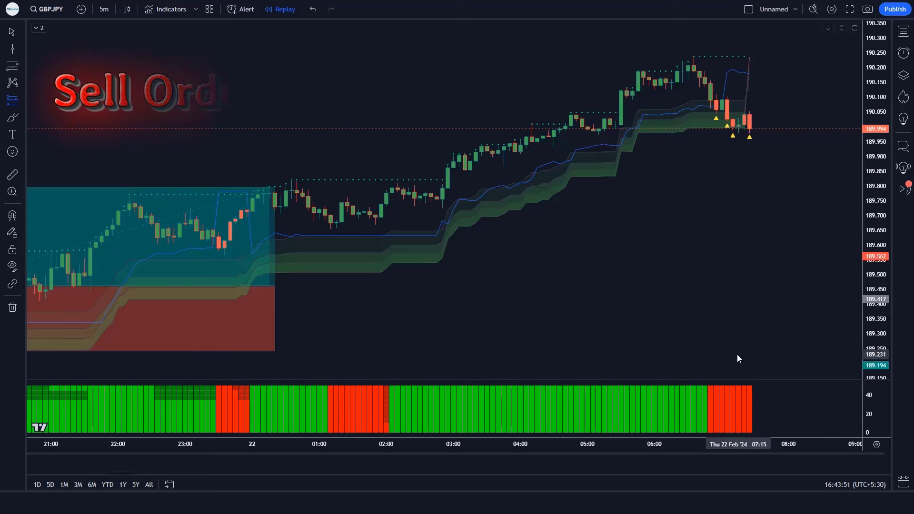
- Draw a short position at 189.995 on the latest candle with stop at 190.179 and target at 189.702
{"action": "left_click", "coordinate": [749, 129]}
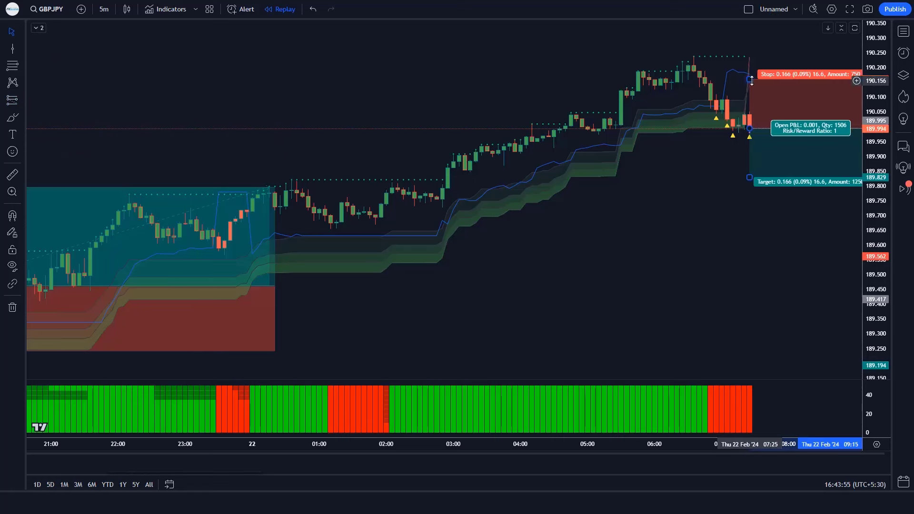
{"action": "left_click_drag", "start_coordinate": [750, 80], "coordinate": [761, 74]}
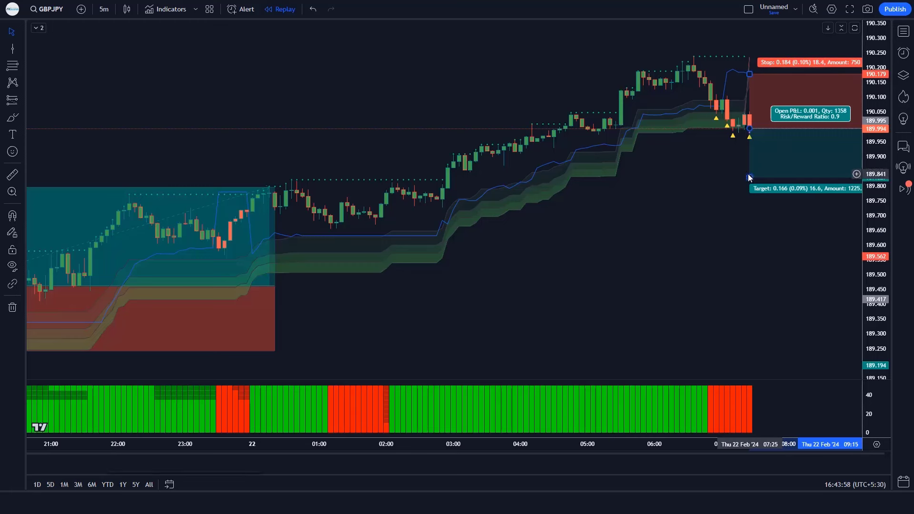
{"action": "left_click_drag", "start_coordinate": [750, 177], "coordinate": [752, 214]}
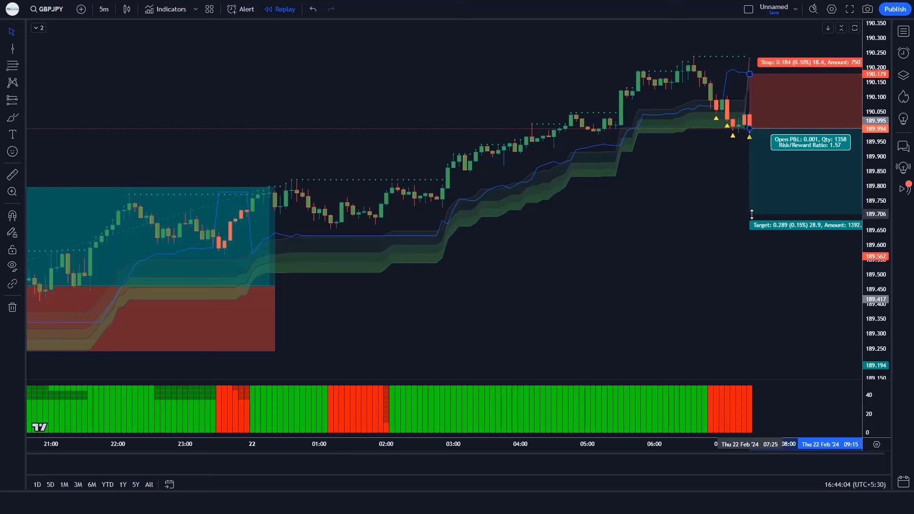
{"action": "left_click", "coordinate": [687, 194]}
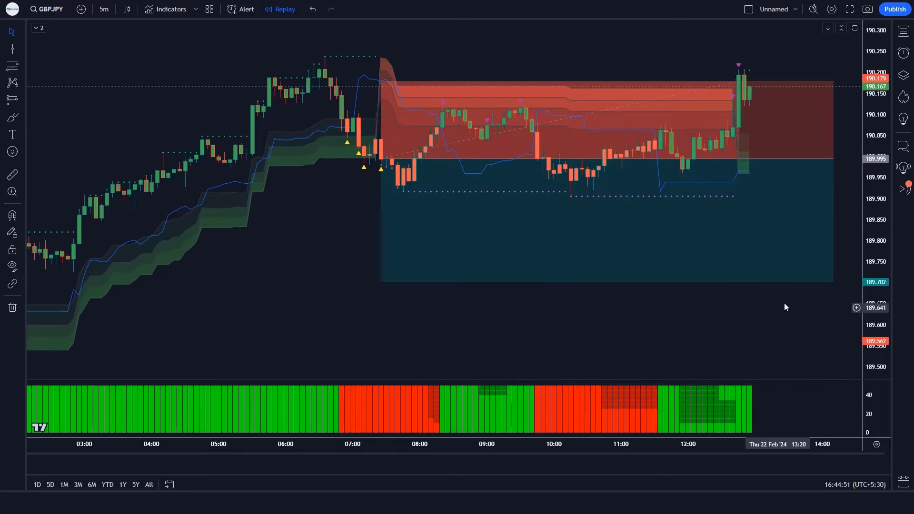
- Trim the 189.995 short position to end at about 12:45, and draw a long position at about 190.167 with a 0.201 stop and 0.312 target
{"action": "left_click_drag", "start_coordinate": [833, 160], "coordinate": [738, 161]}
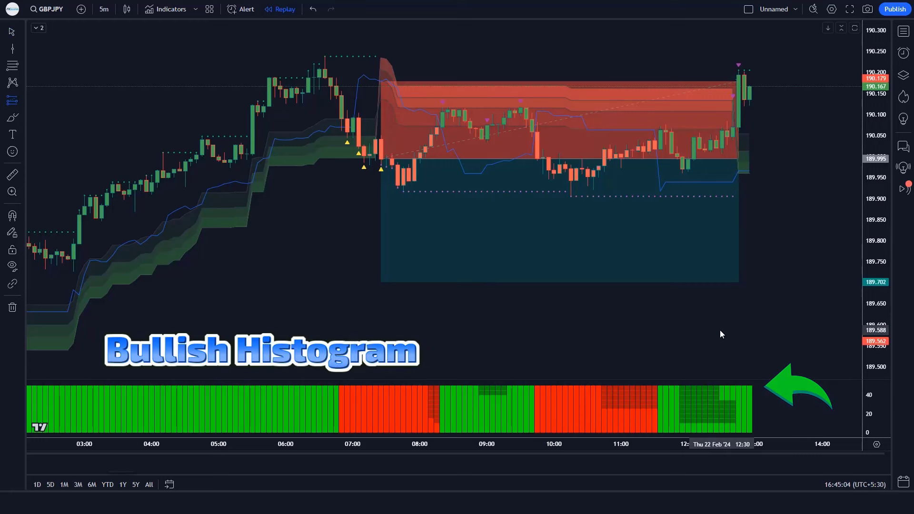
{"action": "left_click", "coordinate": [748, 87]}
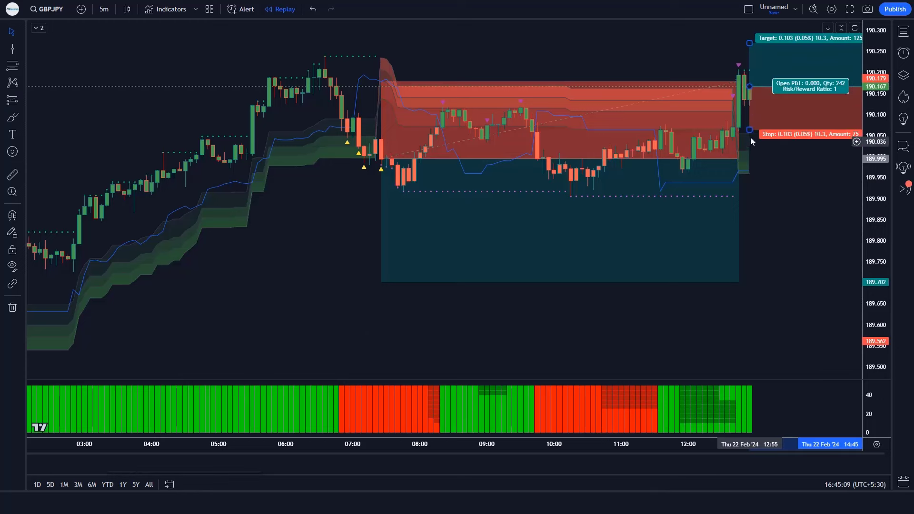
{"action": "left_click_drag", "start_coordinate": [752, 130], "coordinate": [774, 171]}
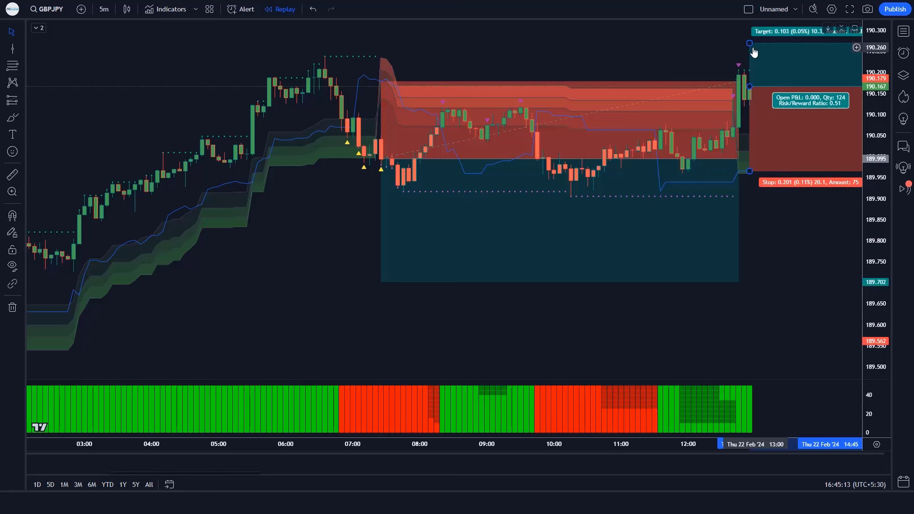
{"action": "left_click_drag", "start_coordinate": [750, 43], "coordinate": [757, 21]}
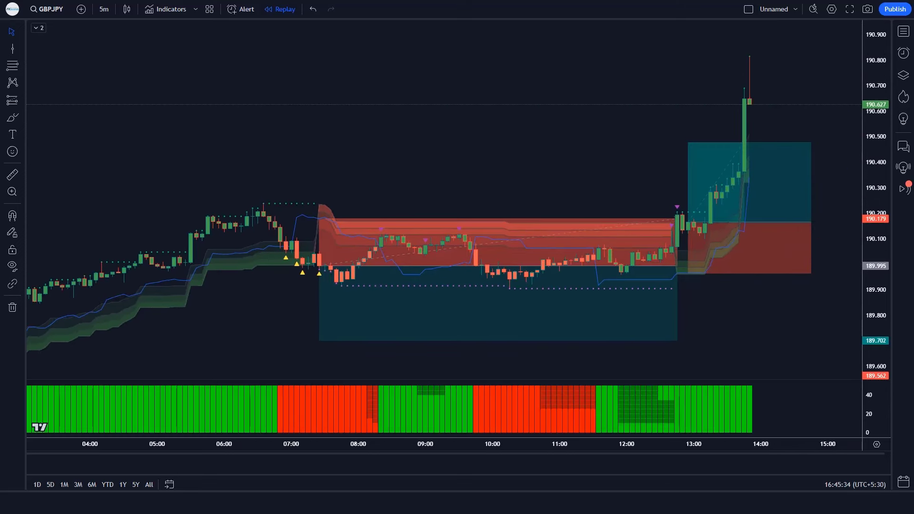
- Shorten the 190.167 long position to end at about 13:50, where price reached its target
{"action": "left_click", "coordinate": [742, 262]}
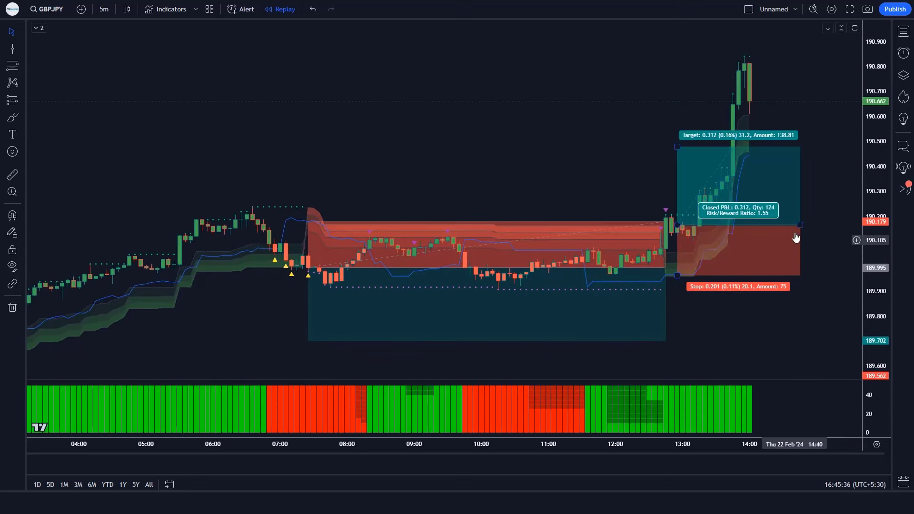
{"action": "left_click_drag", "start_coordinate": [800, 224], "coordinate": [736, 223]}
{"action": "left_click", "coordinate": [795, 250]}
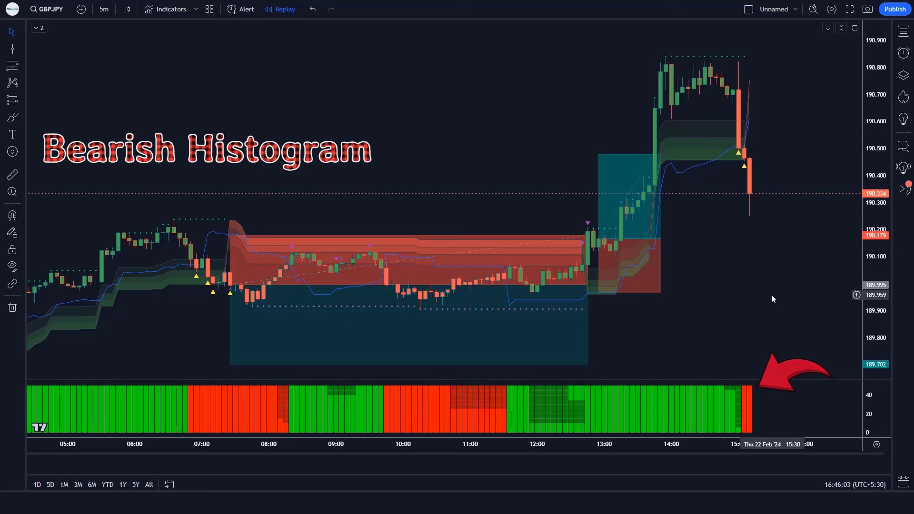
- Draw a short position at 190.336 on the latest candle with stop at 190.610 and target at 189.920
{"action": "left_click", "coordinate": [701, 486]}
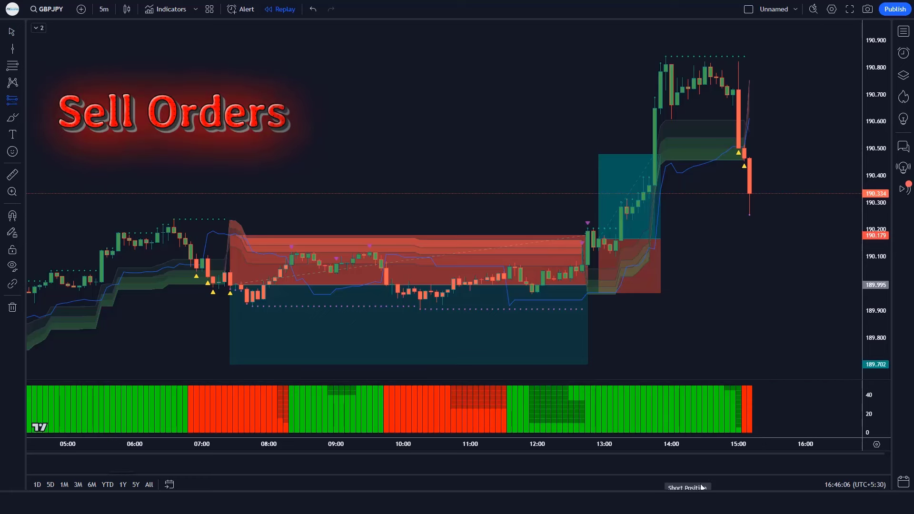
{"action": "left_click", "coordinate": [748, 193]}
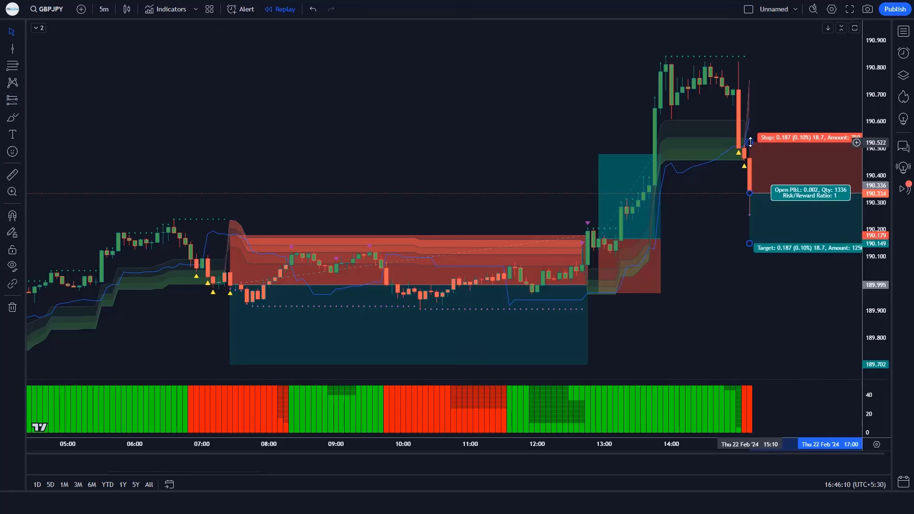
{"action": "left_click_drag", "start_coordinate": [749, 143], "coordinate": [767, 119]}
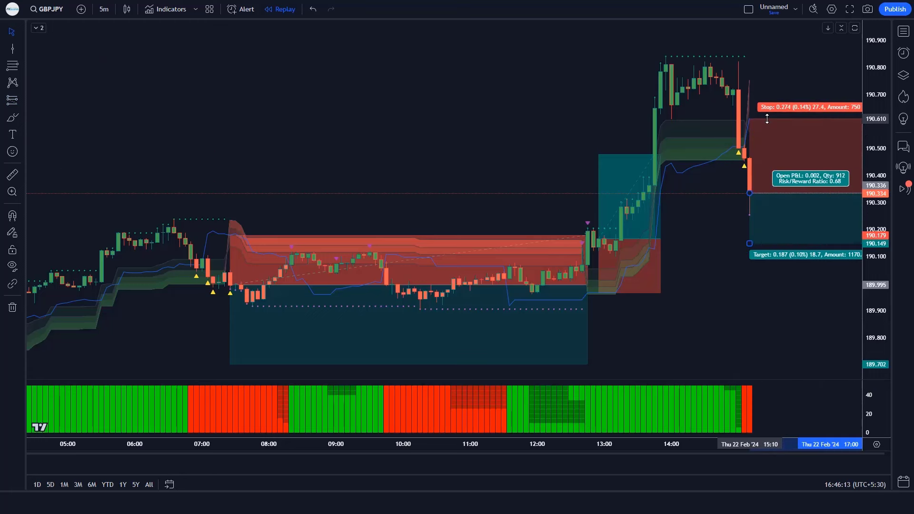
{"action": "left_click_drag", "start_coordinate": [749, 243], "coordinate": [749, 305]}
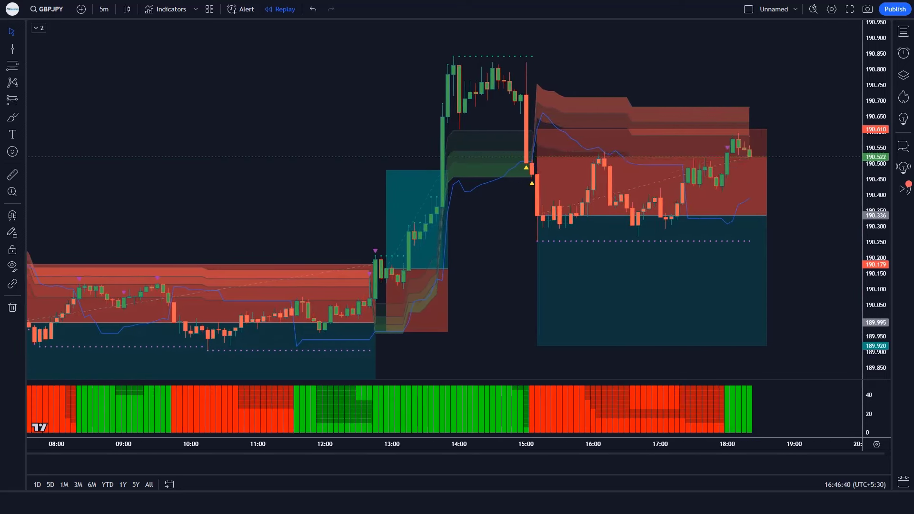
- Extend the 190.336 short position forward as the replay advances, and trim its end back to about 20:00
{"action": "left_click", "coordinate": [791, 242]}
{"action": "key", "text": "Escape"}
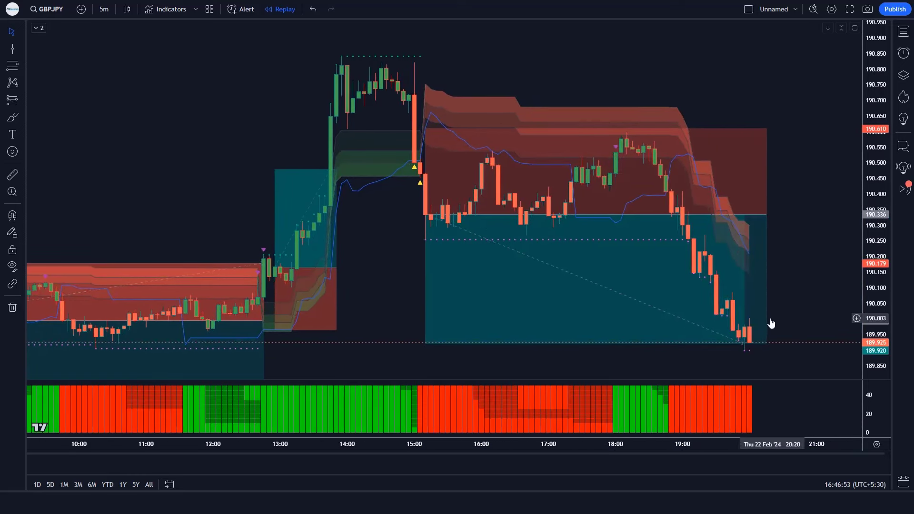
{"action": "left_click_drag", "start_coordinate": [768, 213], "coordinate": [750, 214]}
{"action": "left_click", "coordinate": [803, 228]}
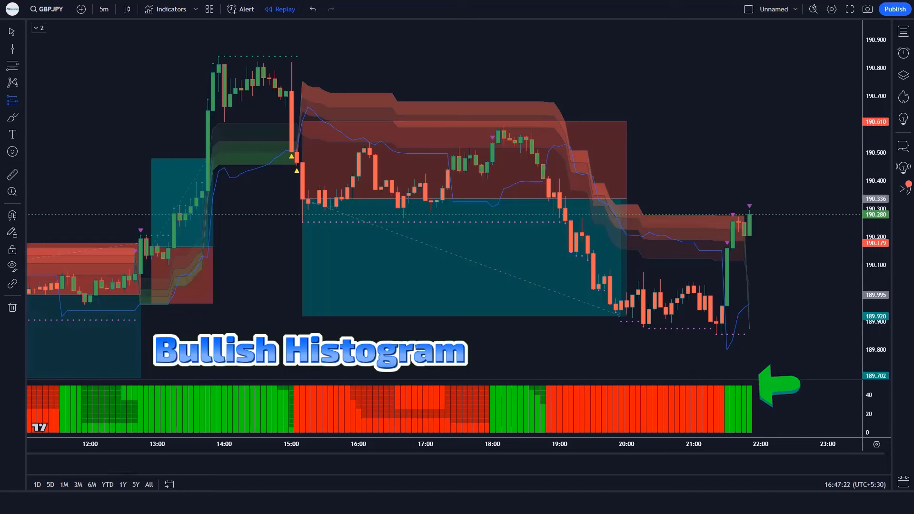
- Draw a long position at about 190.281 on the latest candle with a 0.319 stop and target at about 190.76
{"action": "left_click", "coordinate": [750, 215]}
{"action": "left_click_drag", "start_coordinate": [749, 270], "coordinate": [781, 305]}
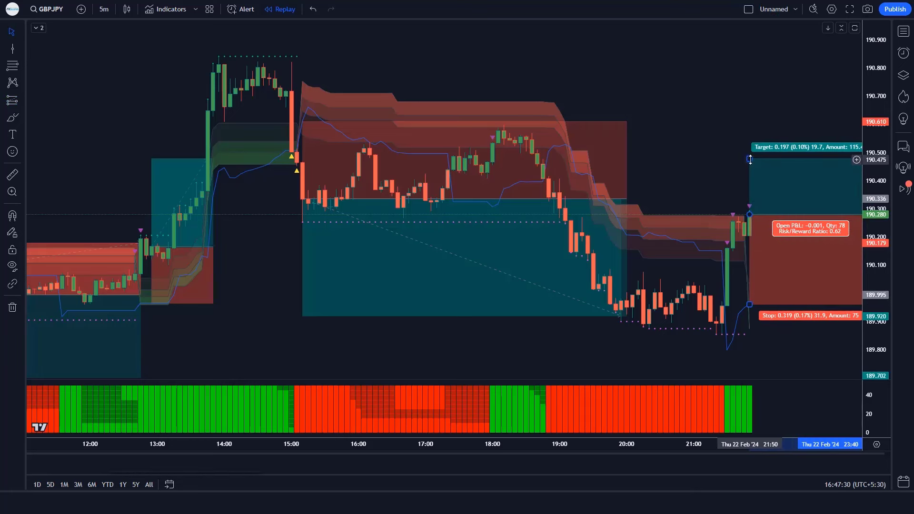
{"action": "left_click_drag", "start_coordinate": [760, 158], "coordinate": [763, 79]}
{"action": "left_click", "coordinate": [718, 88]}
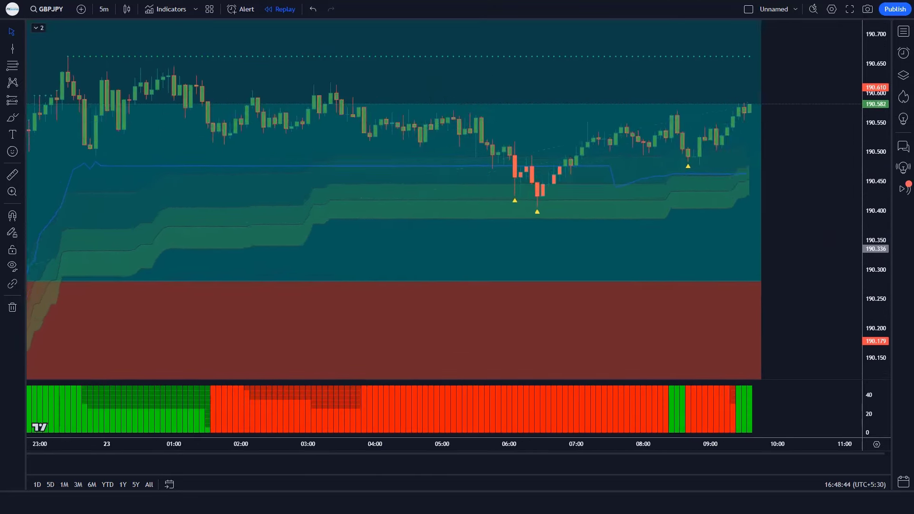
- Extend the 190.281 long position forward as the replay advances, ending it at about 13:30 on 23 Feb
{"action": "left_click_drag", "start_coordinate": [757, 281], "coordinate": [829, 288]}
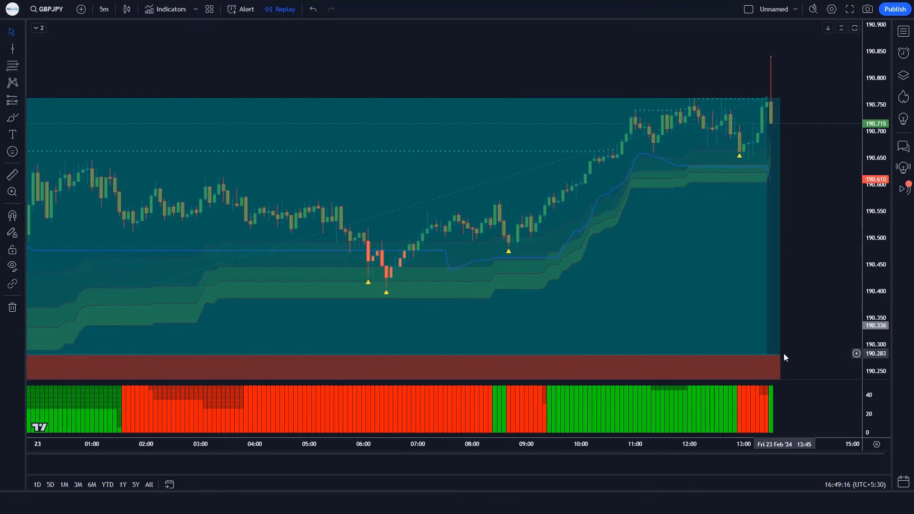
{"action": "scroll", "coordinate": [773, 356], "scroll_direction": "up", "scroll_amount": 1}
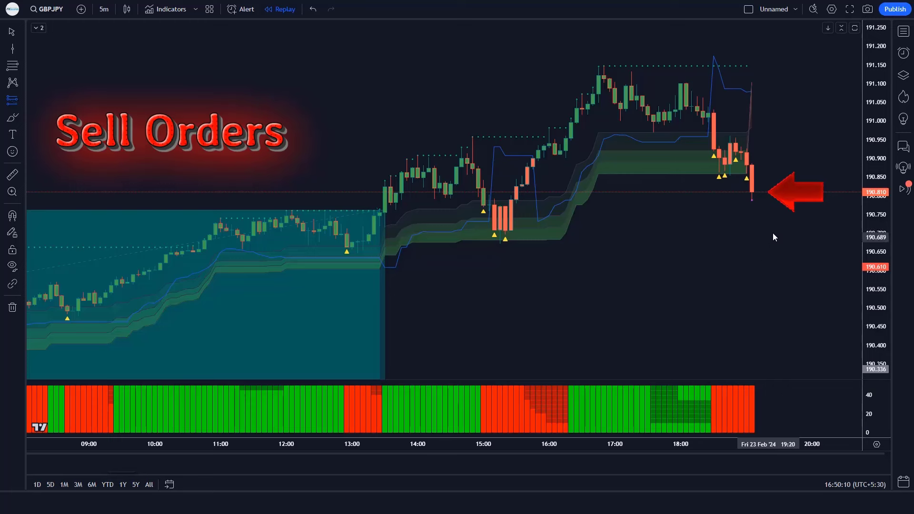
- Draw a short position at 190.813 on the latest candle with stop at 191.079 and target at 190.409
{"action": "left_click", "coordinate": [751, 191]}
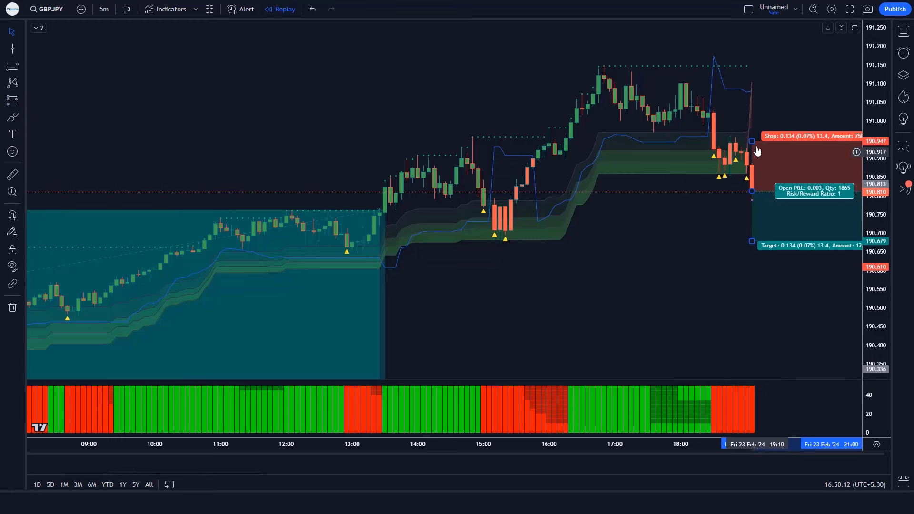
{"action": "left_click_drag", "start_coordinate": [759, 130], "coordinate": [771, 94]}
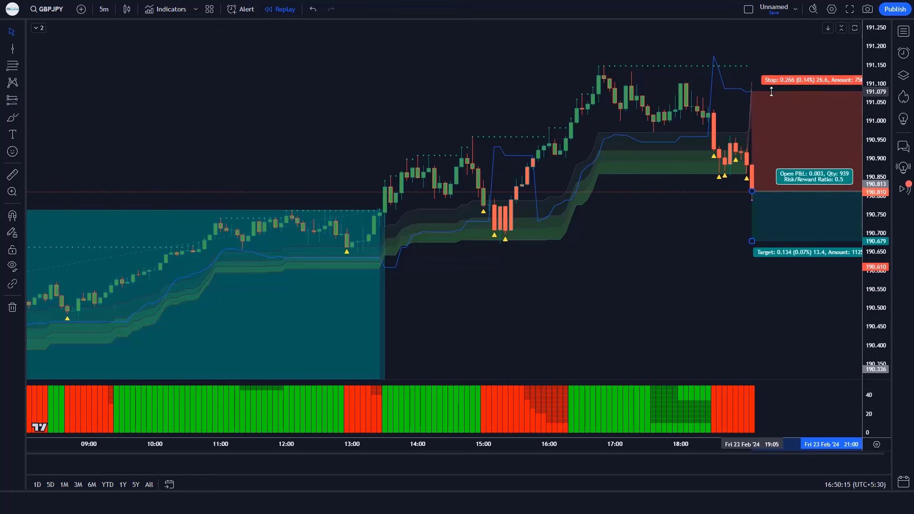
{"action": "left_click_drag", "start_coordinate": [752, 243], "coordinate": [750, 338]}
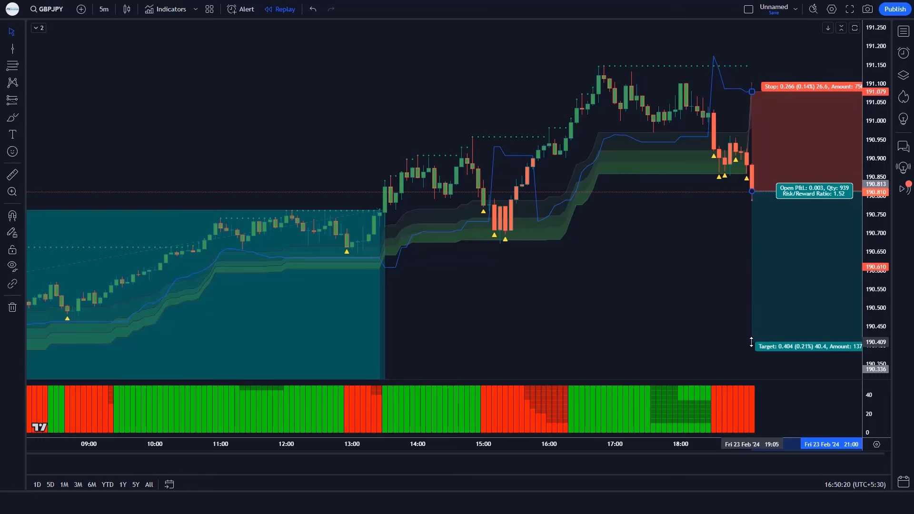
- Extend the 190.813 short position as the replay advances, and trim its end back to about 06:25 on 26 Feb
{"action": "left_click", "coordinate": [710, 309]}
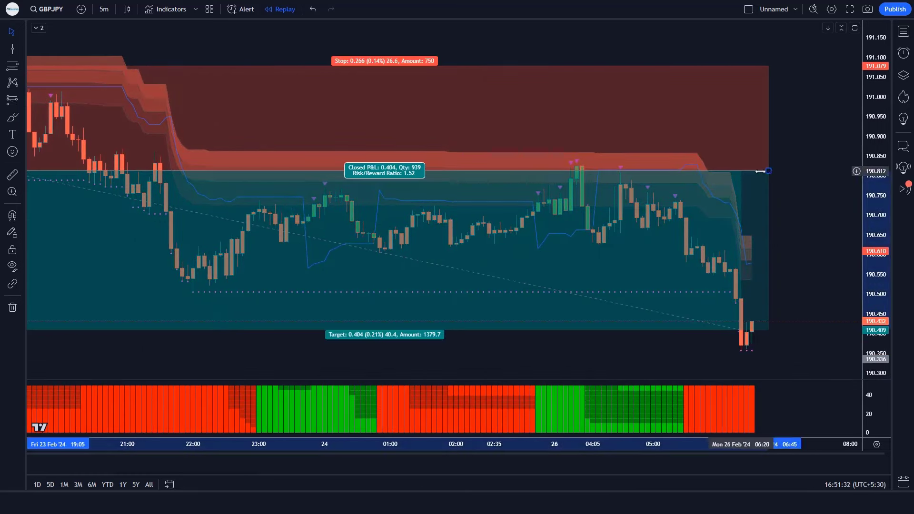
{"action": "left_click_drag", "start_coordinate": [760, 171], "coordinate": [750, 173]}
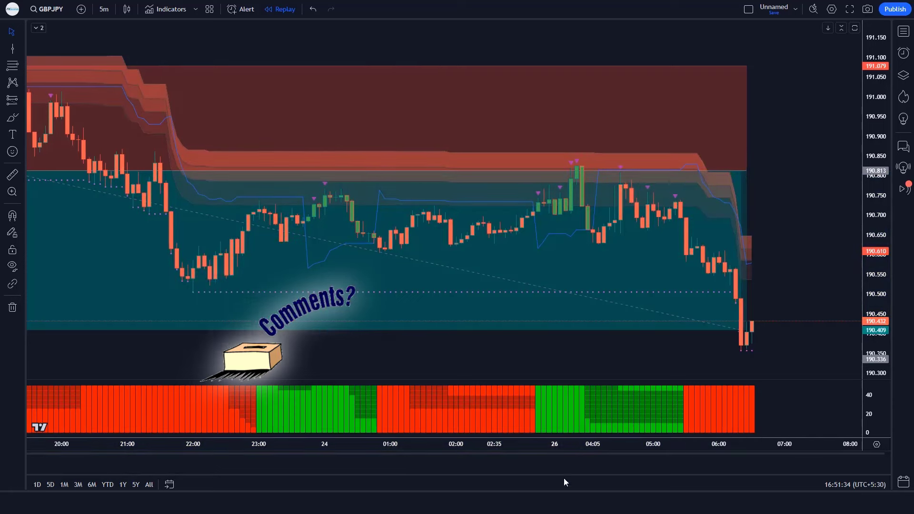